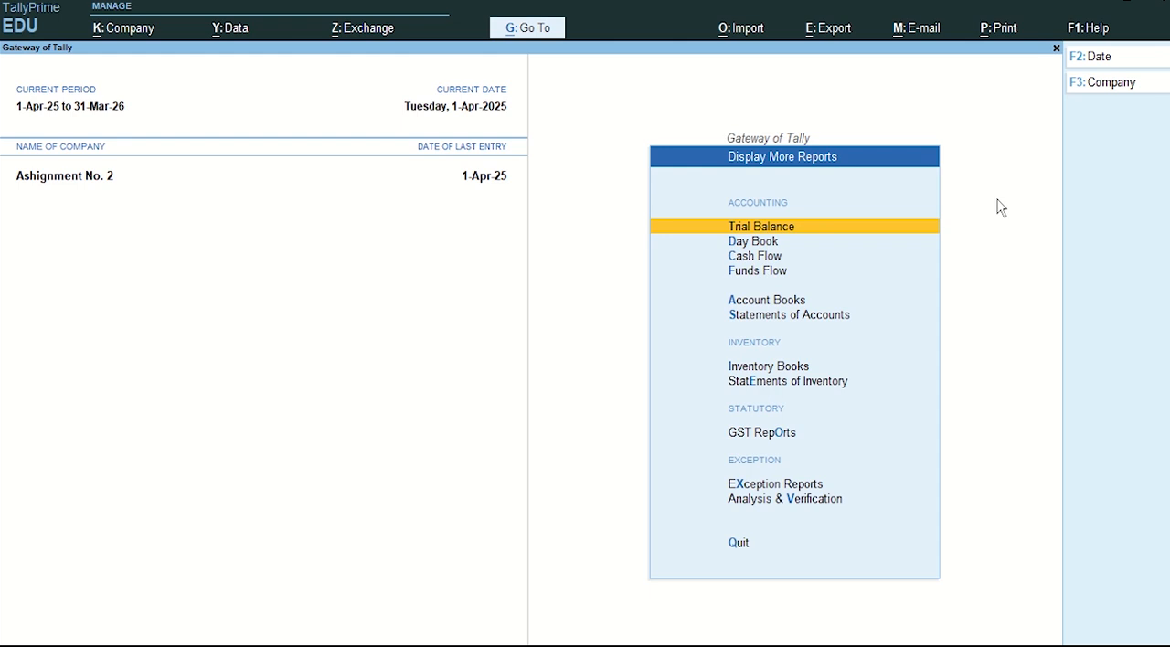
Step: Leave the additional reports list and open a new Contra voucher for entry
{"action": "key", "text": "Down"}
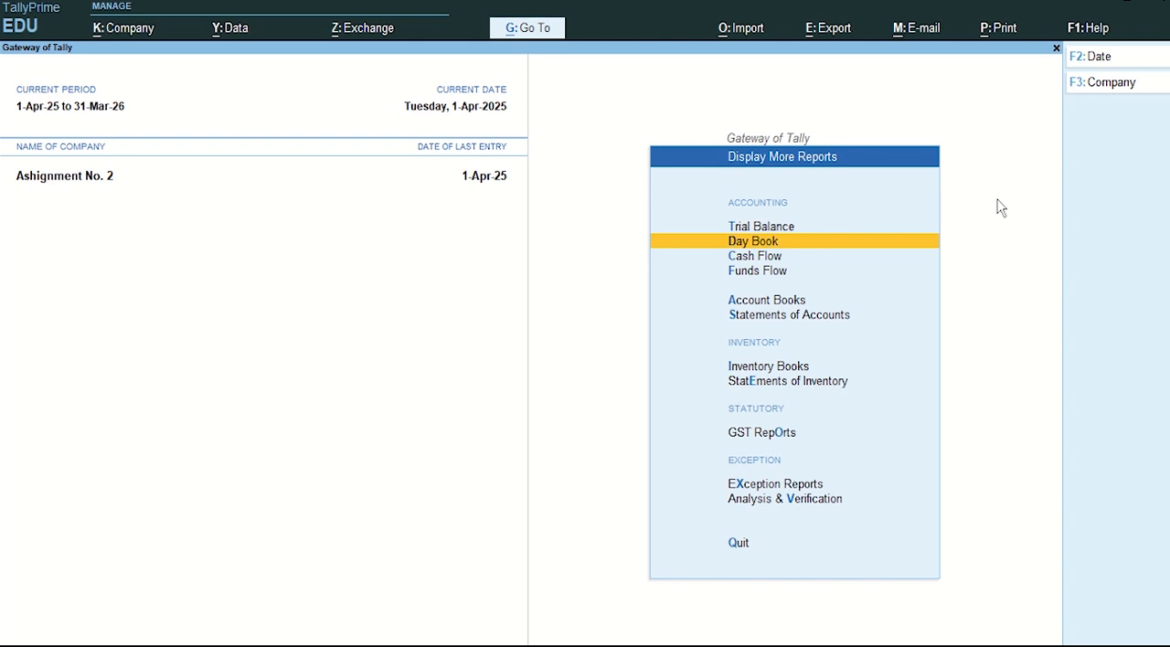
{"action": "key", "text": "Escape"}
{"action": "key", "text": "Up"}
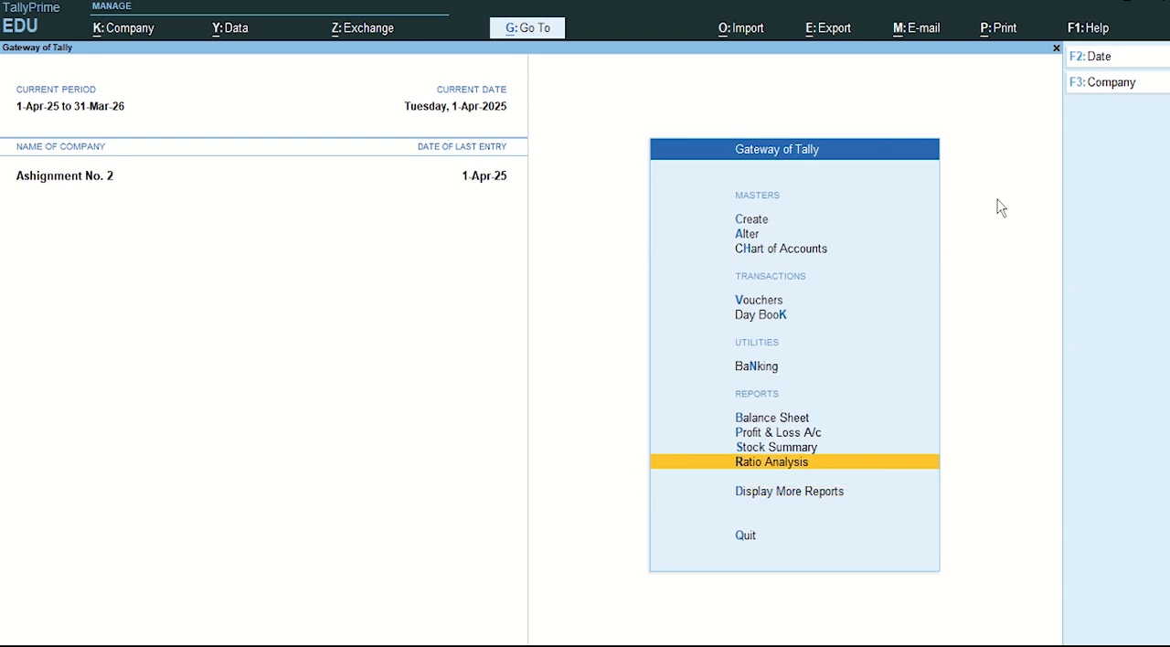
{"action": "key", "text": "Up"}
{"action": "key", "text": "Up"}
{"action": "key", "text": "Up"}
{"action": "key", "text": "Up"}
{"action": "key", "text": "Up"}
{"action": "key", "text": "Up"}
{"action": "key", "text": "Up"}
{"action": "key", "text": "Up"}
{"action": "key", "text": "Up"}
{"action": "key", "text": "Down"}
{"action": "key", "text": "Down"}
{"action": "key", "text": "Down"}
{"action": "key", "text": "Down"}
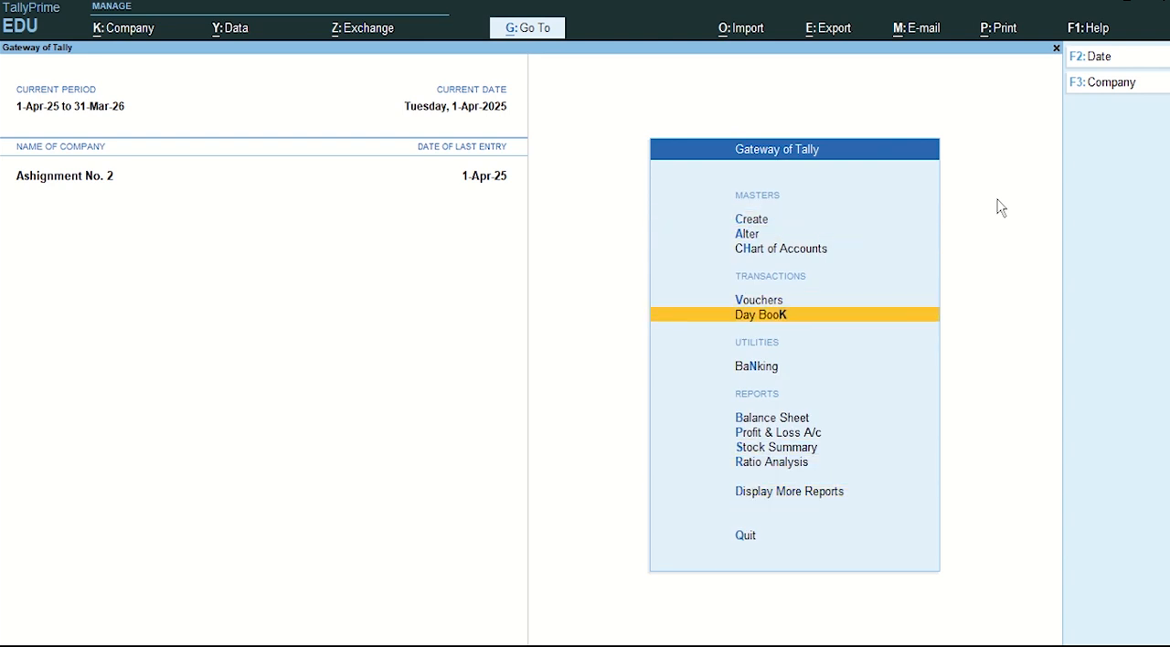
{"action": "key", "text": "Up"}
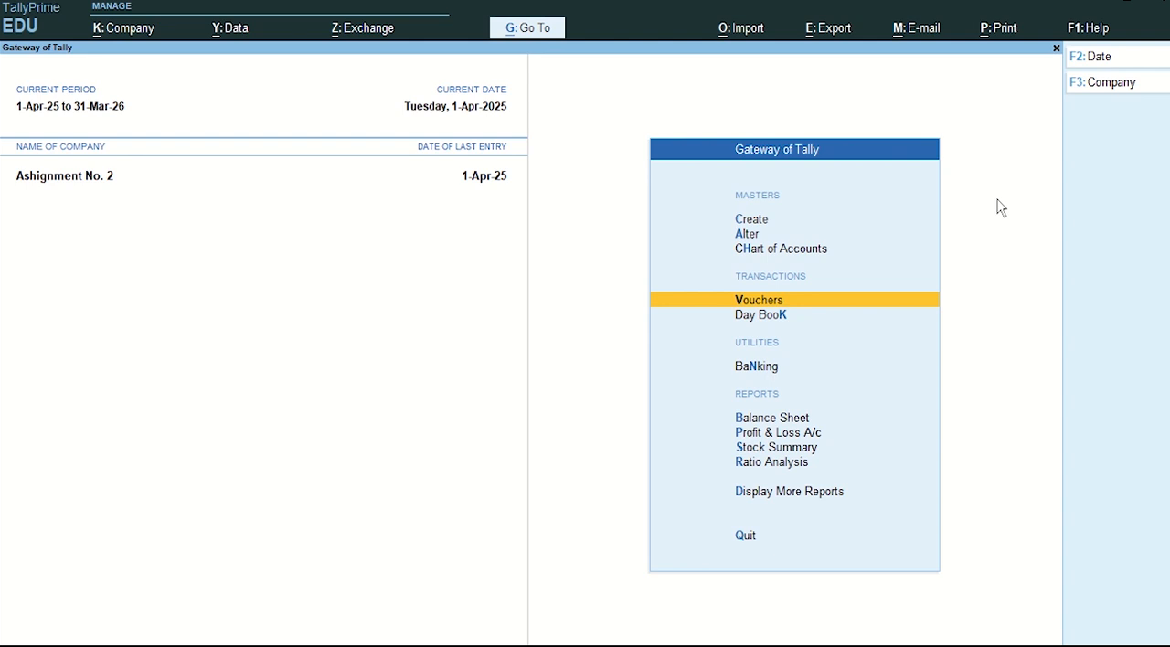
{"action": "key", "text": "Return"}
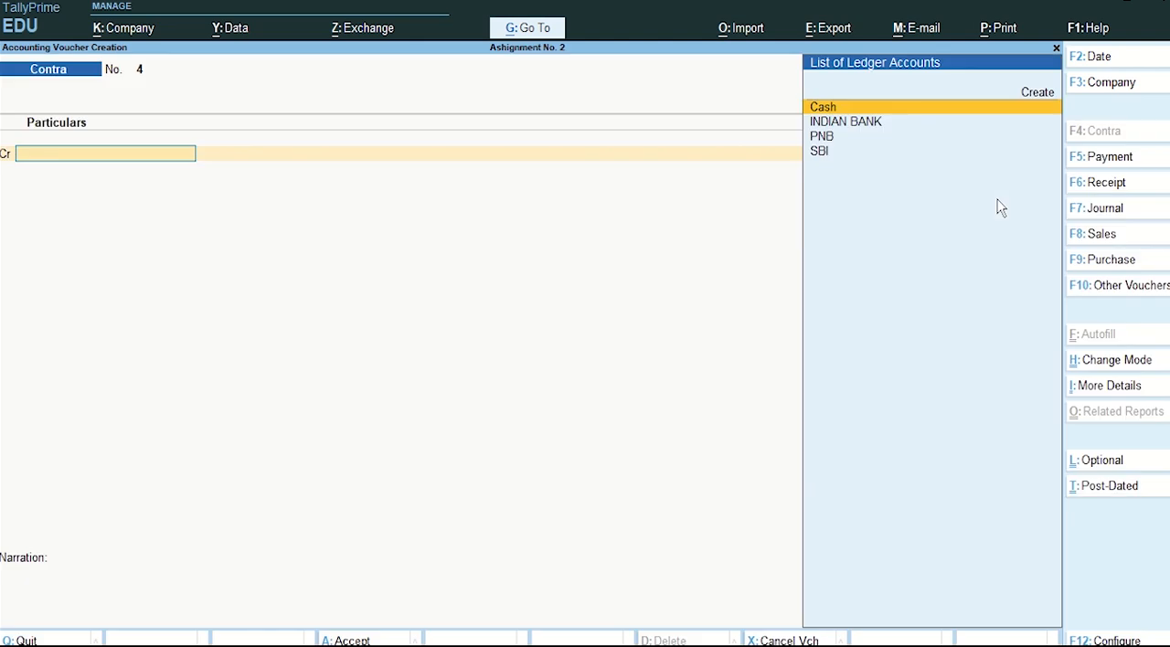
{"action": "key", "text": "F4"}
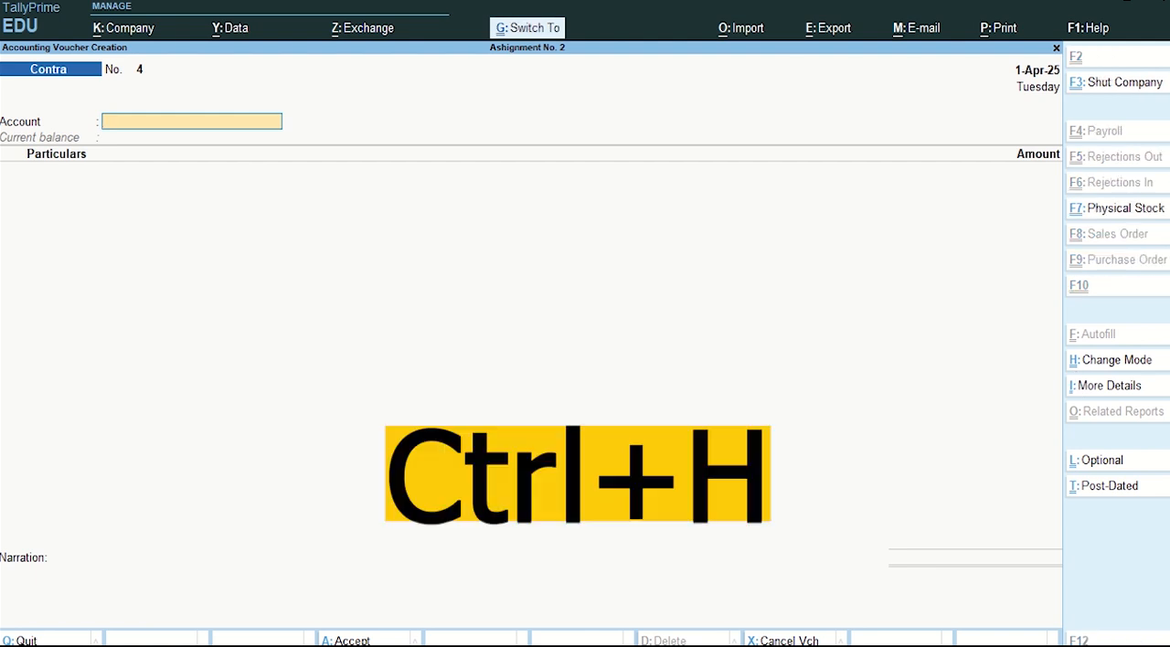
Step: Change the Contra voucher mode to Double Entry
{"action": "key", "text": "ctrl+h"}
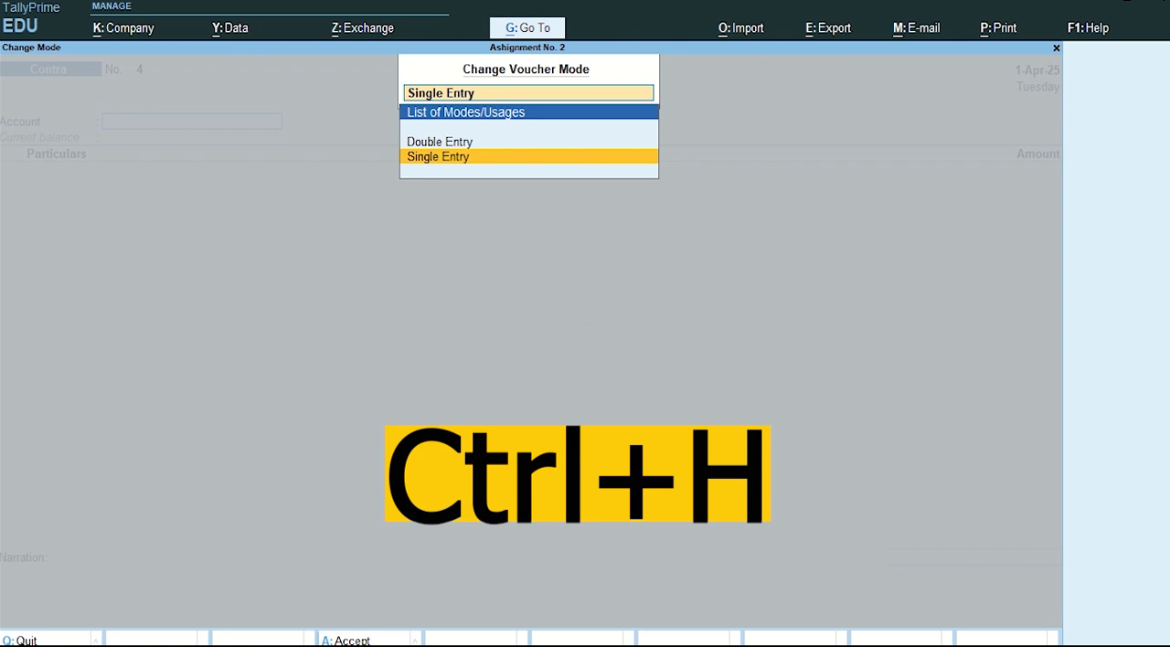
{"action": "key", "text": "Up"}
{"action": "key", "text": "Return"}
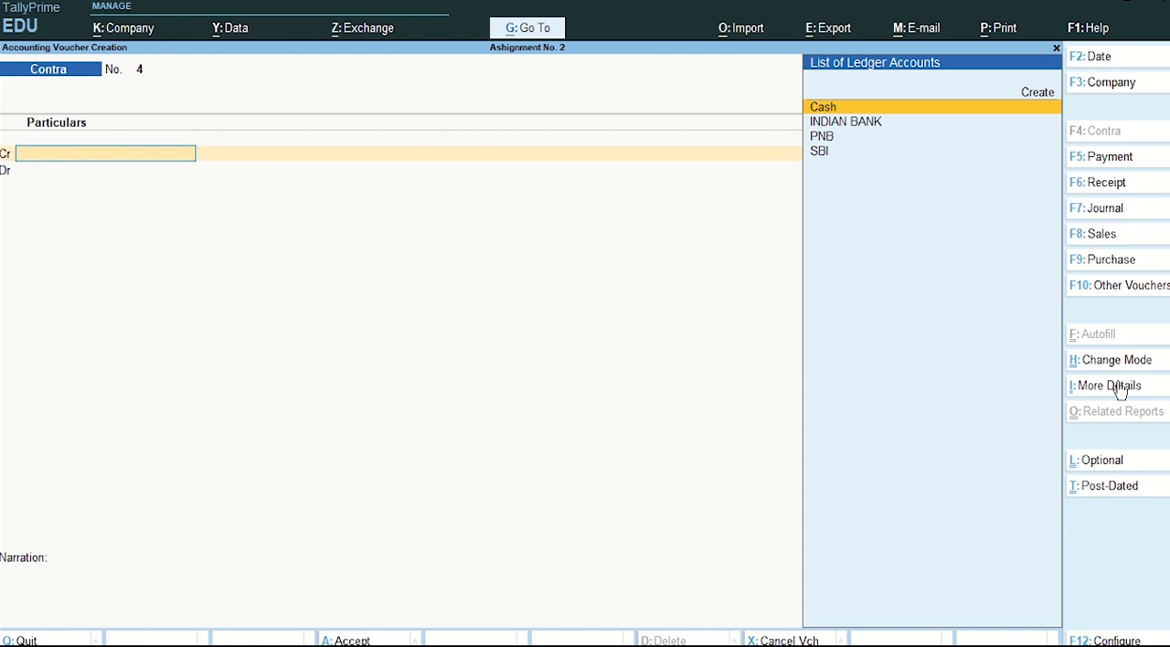
Step: Set the Contra voucher mode to Single Entry
{"action": "key", "text": "ctrl+h"}
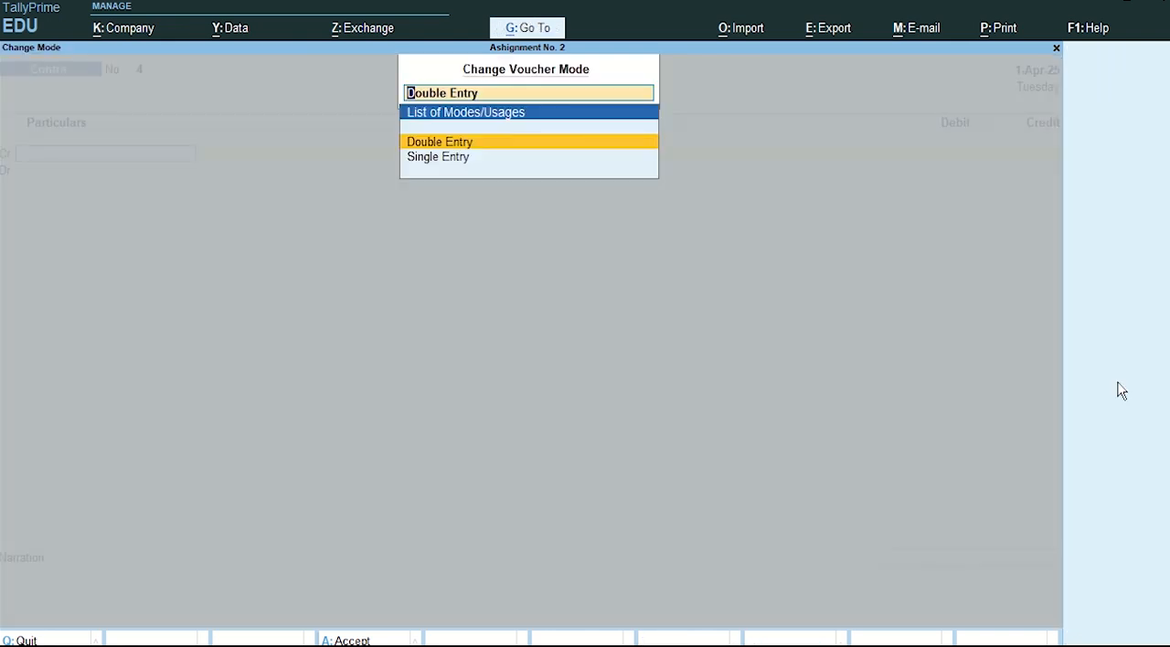
{"action": "key", "text": "Down"}
{"action": "key", "text": "Return"}
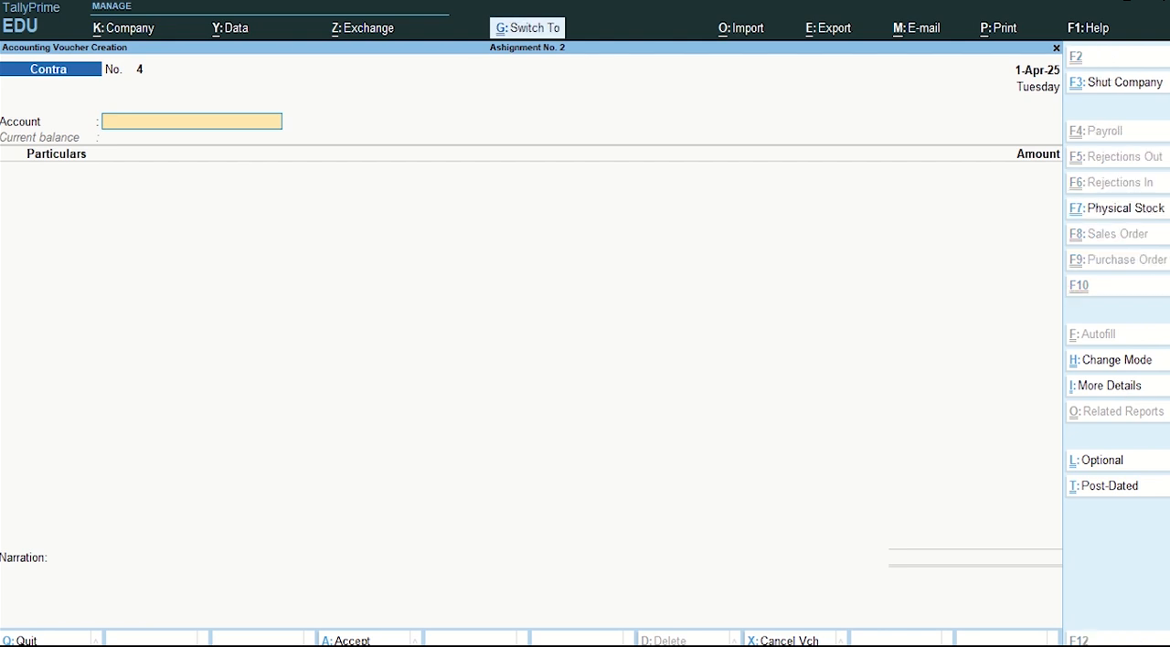
{"action": "key", "text": "ctrl+h"}
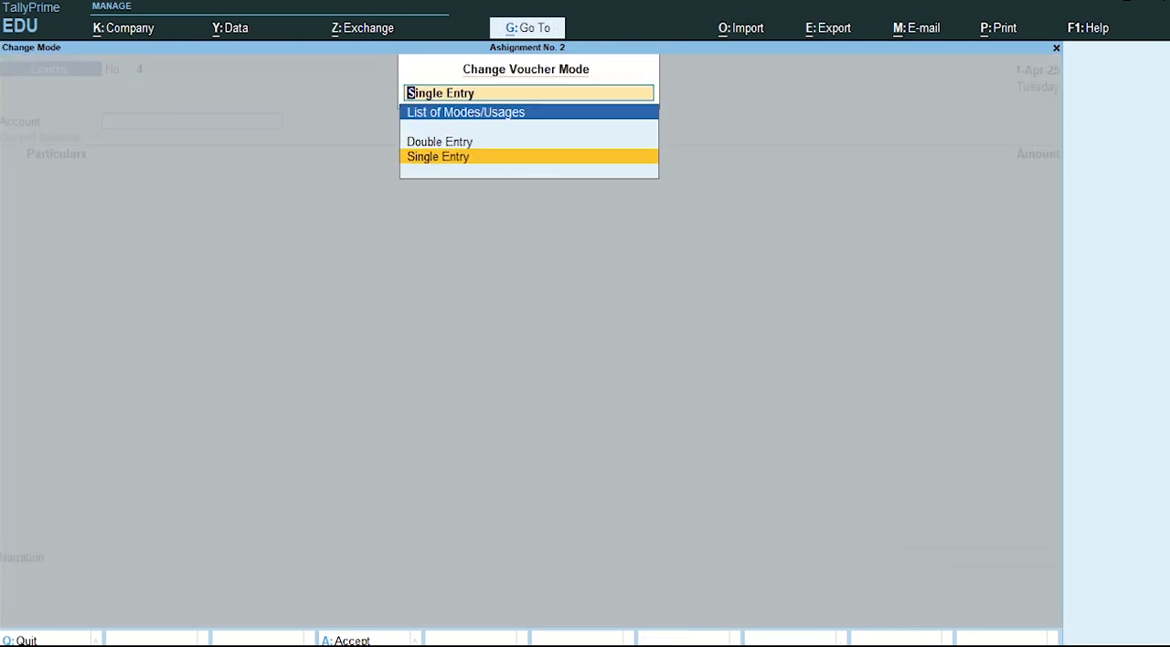
{"action": "key", "text": "Return"}
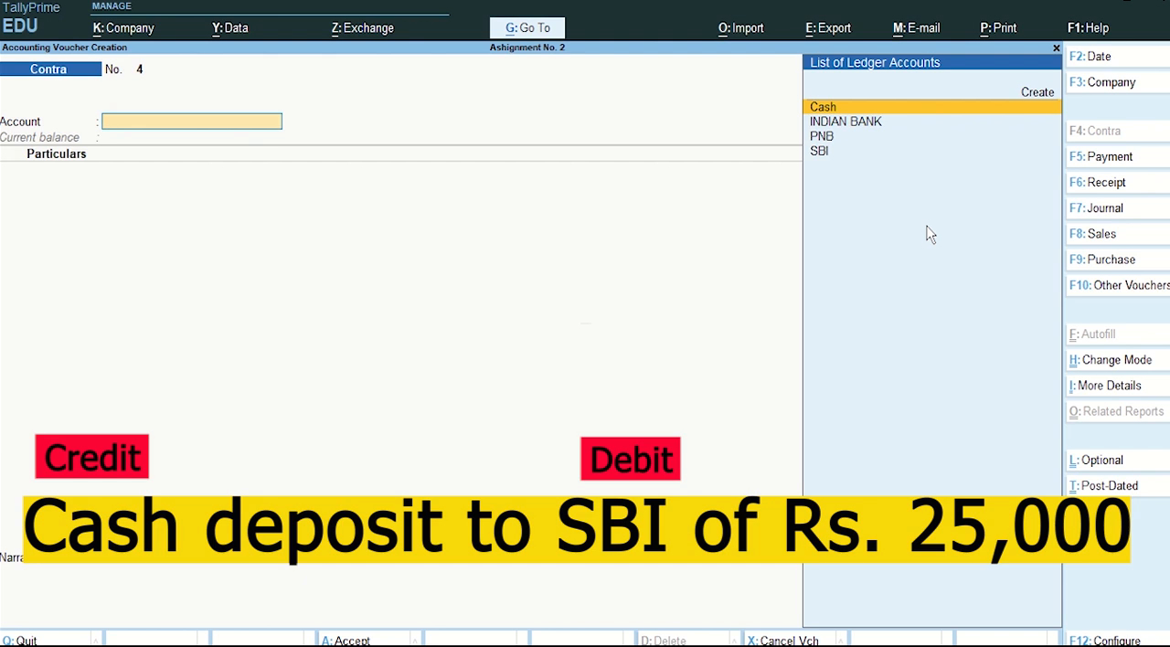
Step: Choose SBI as the receiving account of the Contra voucher
{"action": "key", "text": "Down"}
{"action": "key", "text": "Down"}
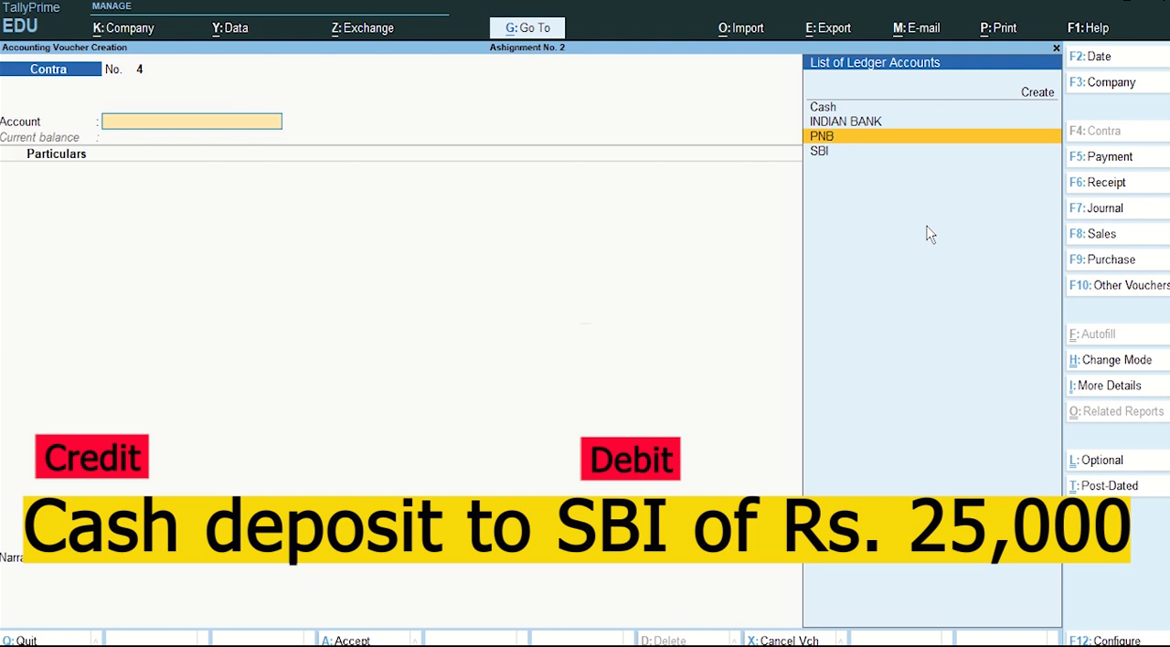
{"action": "key", "text": "Down"}
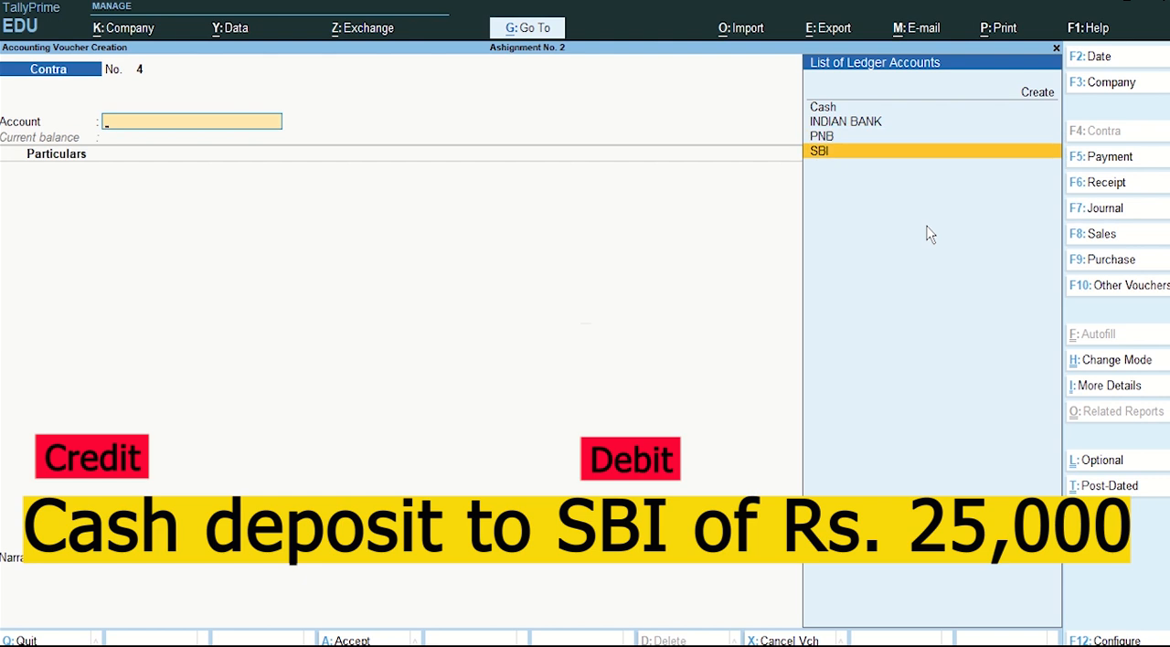
{"action": "key", "text": "Return"}
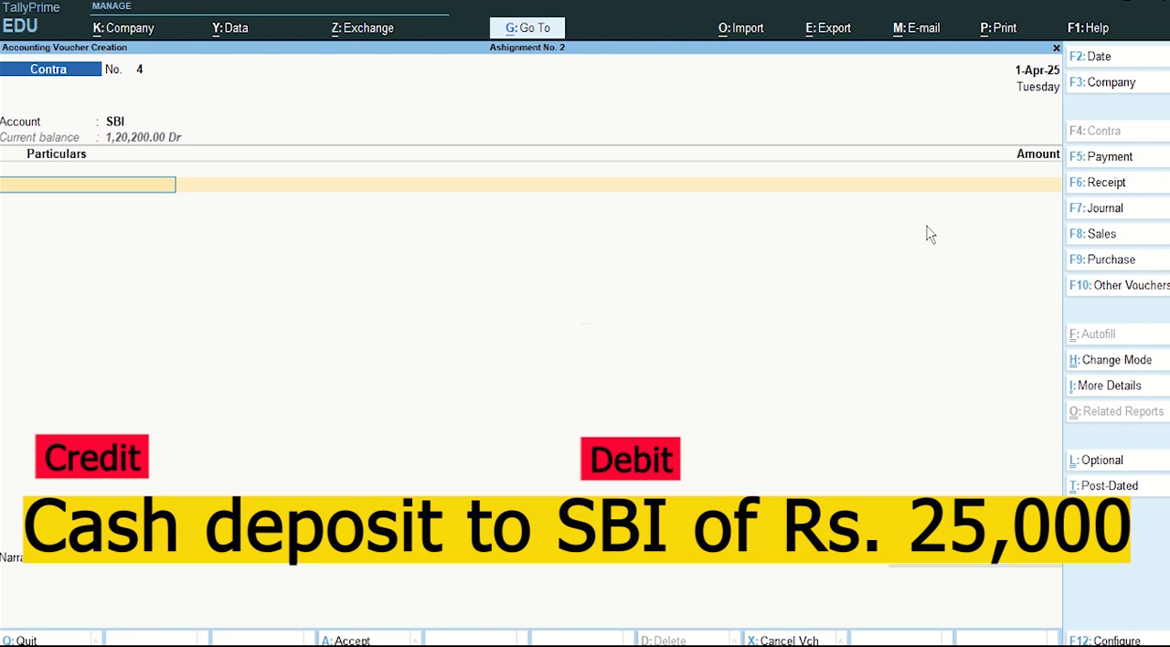
Step: Add Cash under the voucher's particulars with an amount of 25,000
{"action": "type", "text": "Ca"}
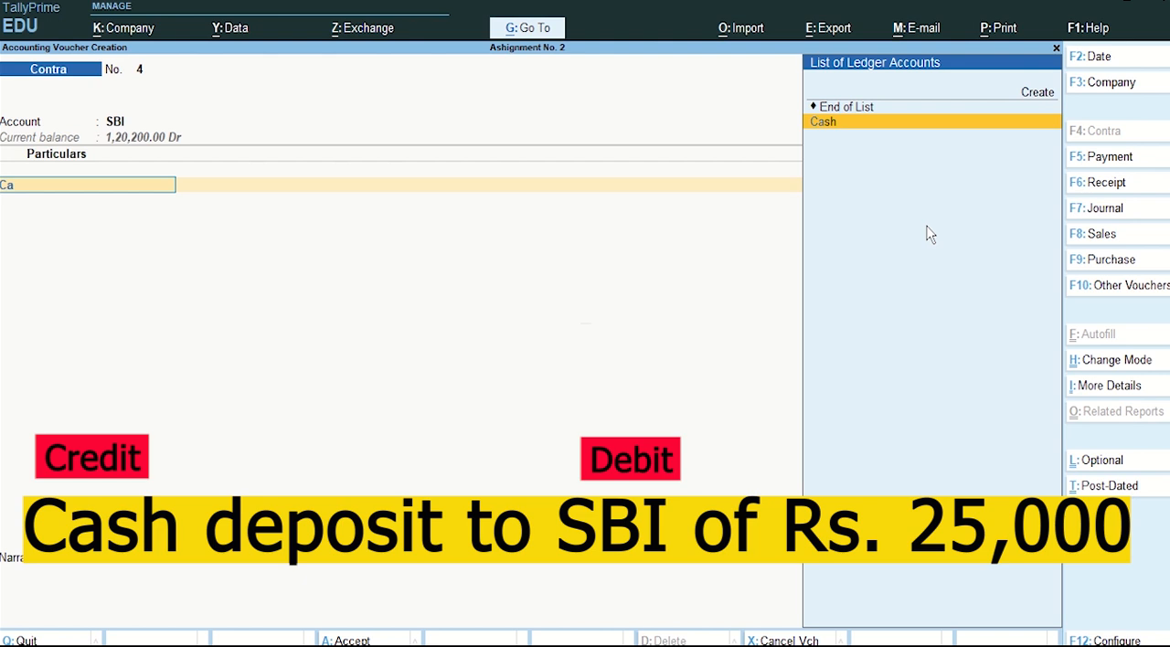
{"action": "key", "text": "Return"}
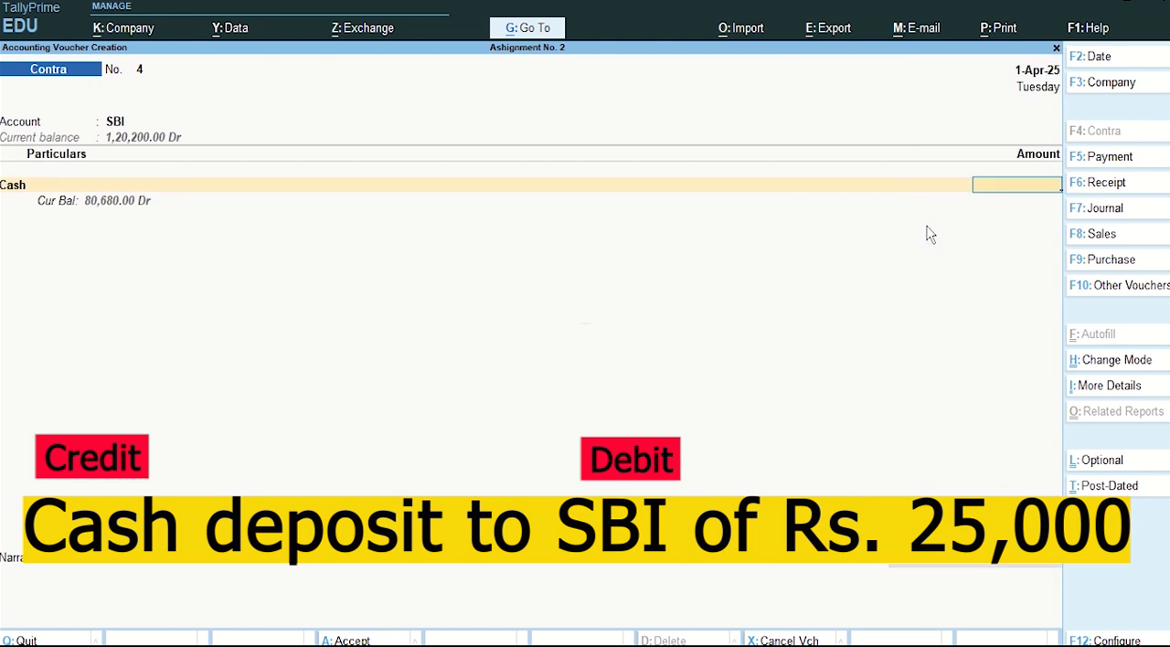
{"action": "type", "text": "25,"}
{"action": "type", "text": "000"}
{"action": "key", "text": "Return"}
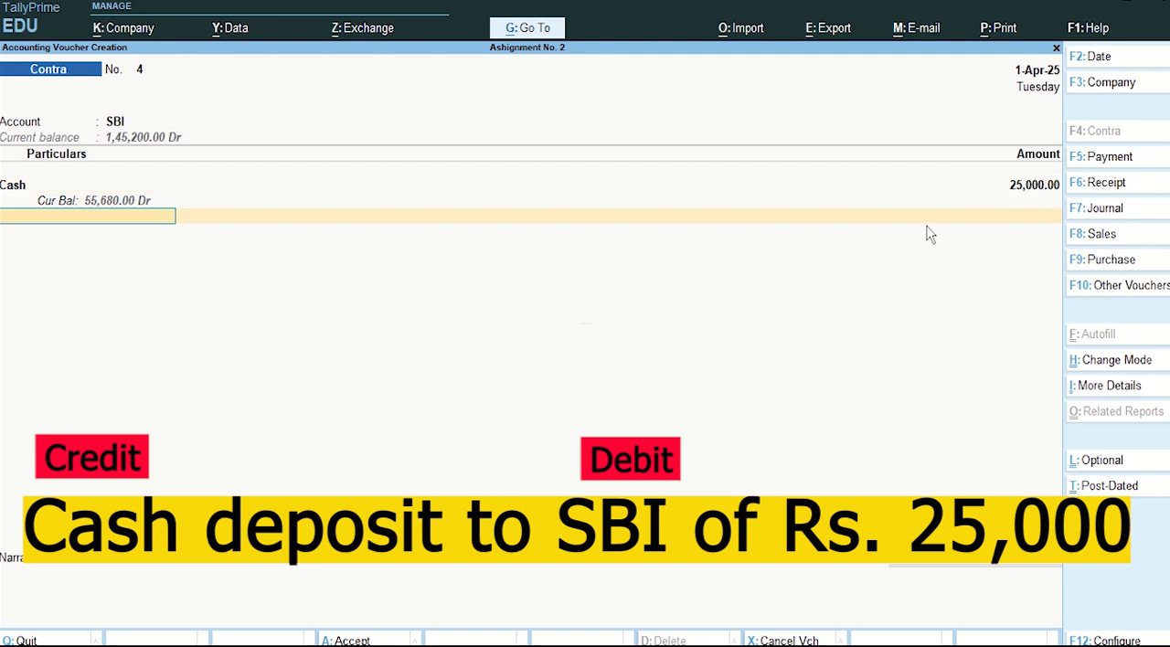
{"action": "key", "text": "Return"}
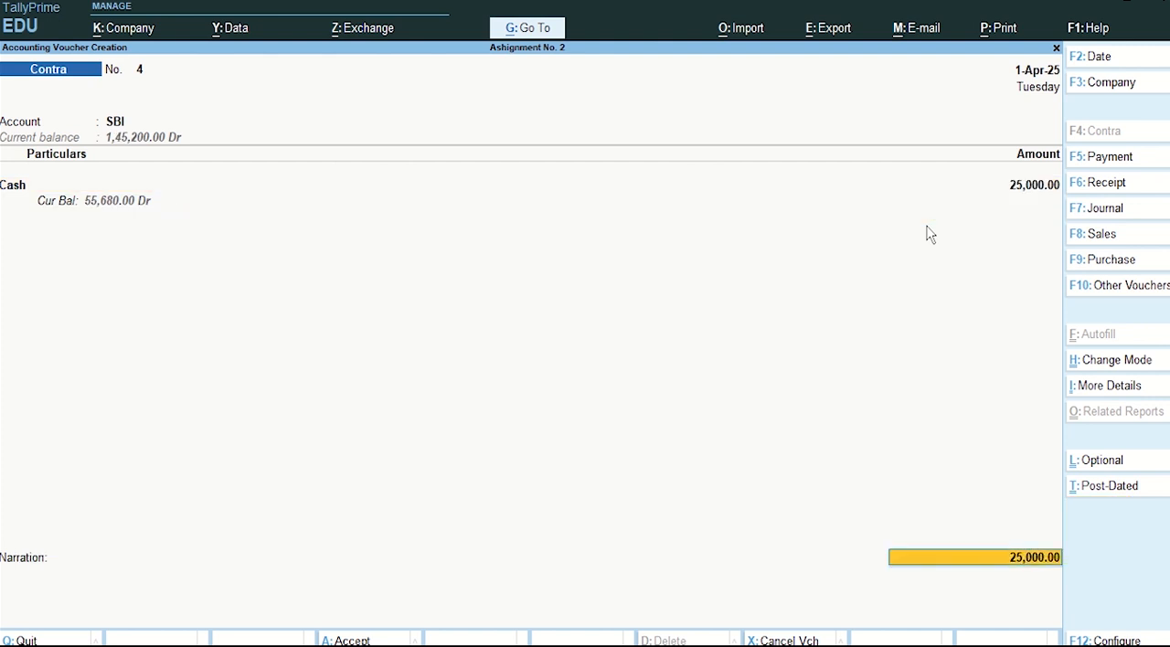
Step: Leave the SBI cash denominations and the narration blank, and save the cash deposit voucher
{"action": "key", "text": "ctrl+a"}
{"action": "key", "text": "Return"}
{"action": "key", "text": "Return"}
{"action": "key", "text": "Return"}
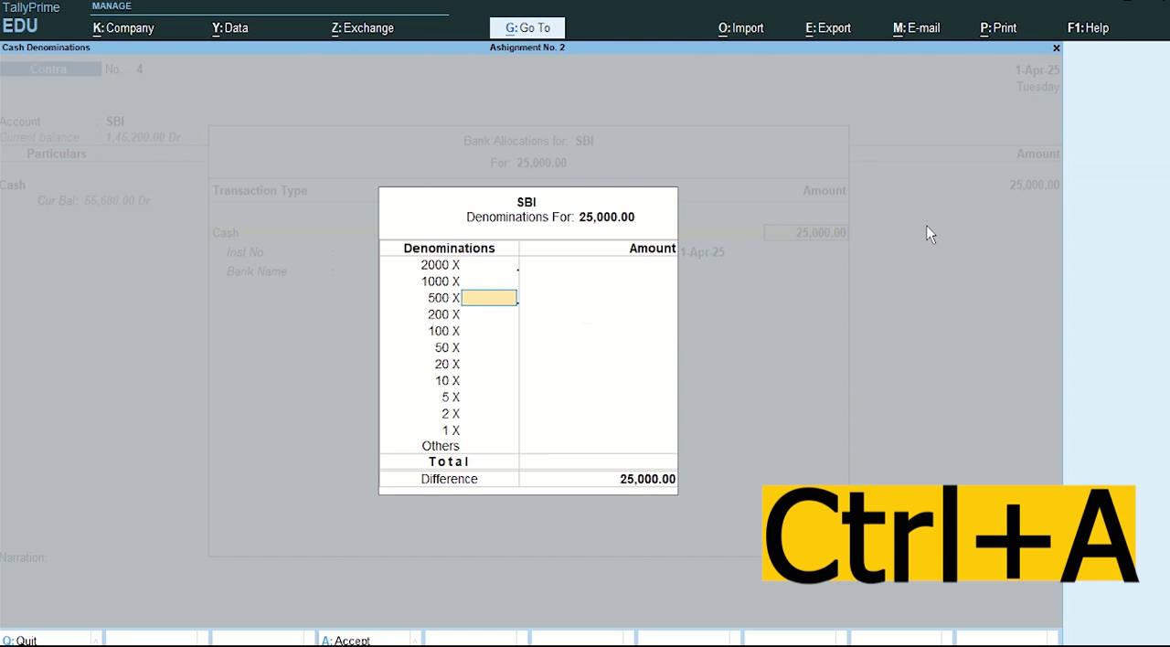
{"action": "key", "text": "Return"}
{"action": "key", "text": "Up"}
{"action": "key", "text": "Up"}
{"action": "key", "text": "Up"}
{"action": "key", "text": "Up"}
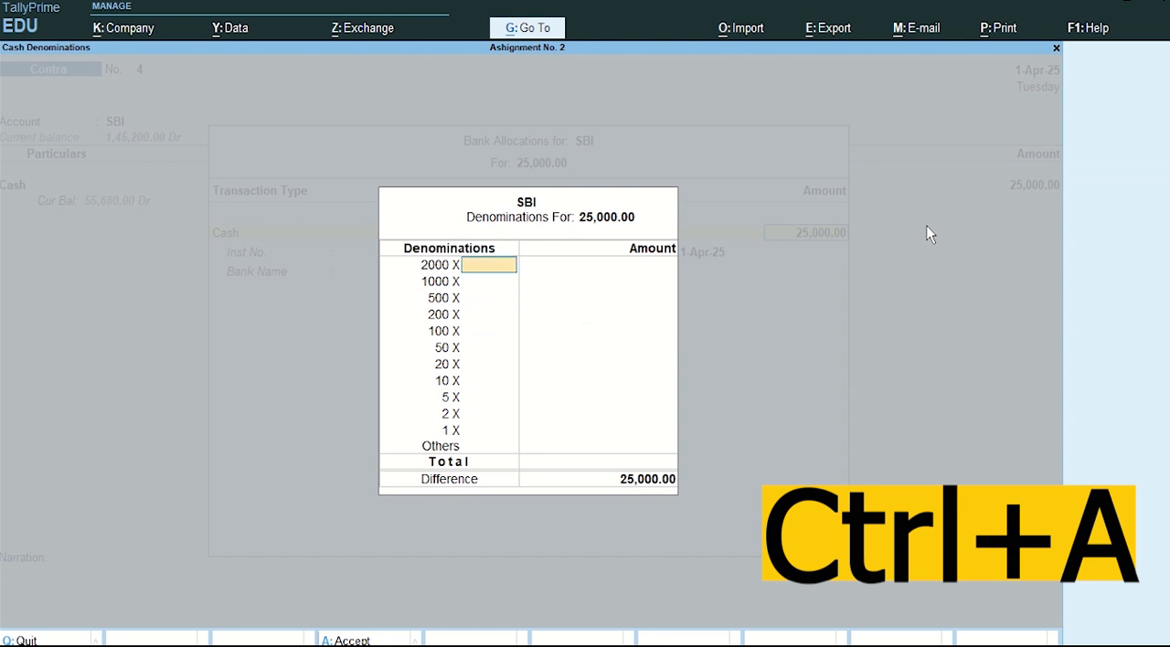
{"action": "key", "text": "Return"}
{"action": "key", "text": "Return"}
{"action": "key", "text": "Return"}
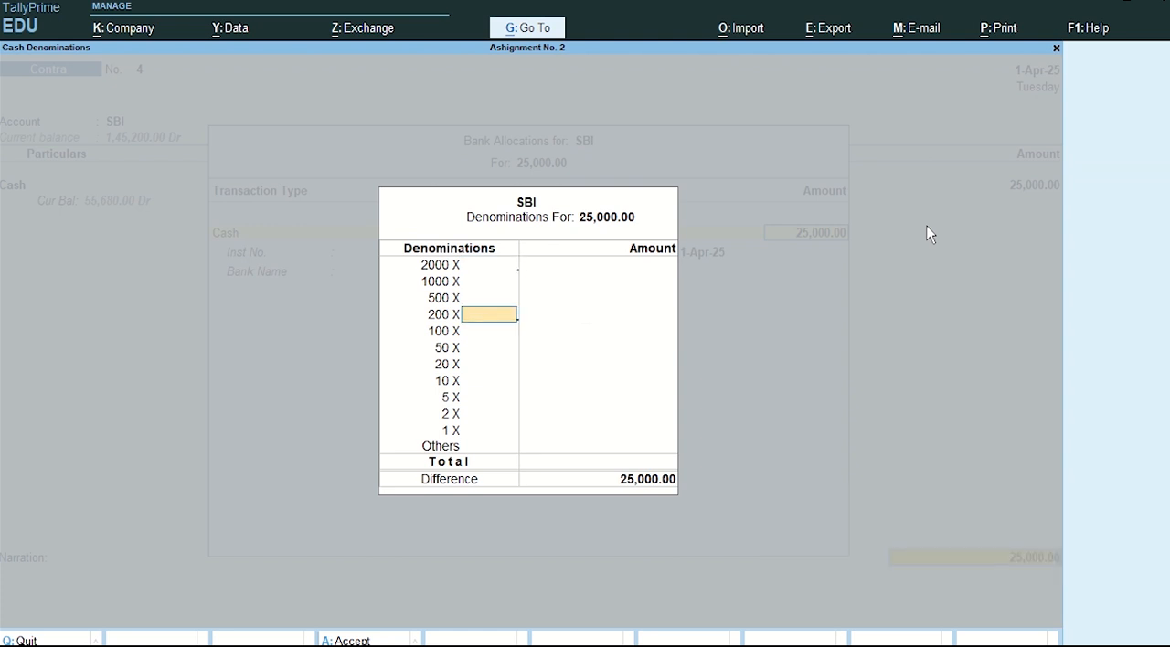
{"action": "key", "text": "Return"}
{"action": "key", "text": "Return"}
{"action": "key", "text": "Return"}
{"action": "key", "text": "Return"}
{"action": "key", "text": "Return"}
{"action": "key", "text": "Return"}
{"action": "key", "text": "Return"}
{"action": "key", "text": "Return"}
{"action": "key", "text": "Return"}
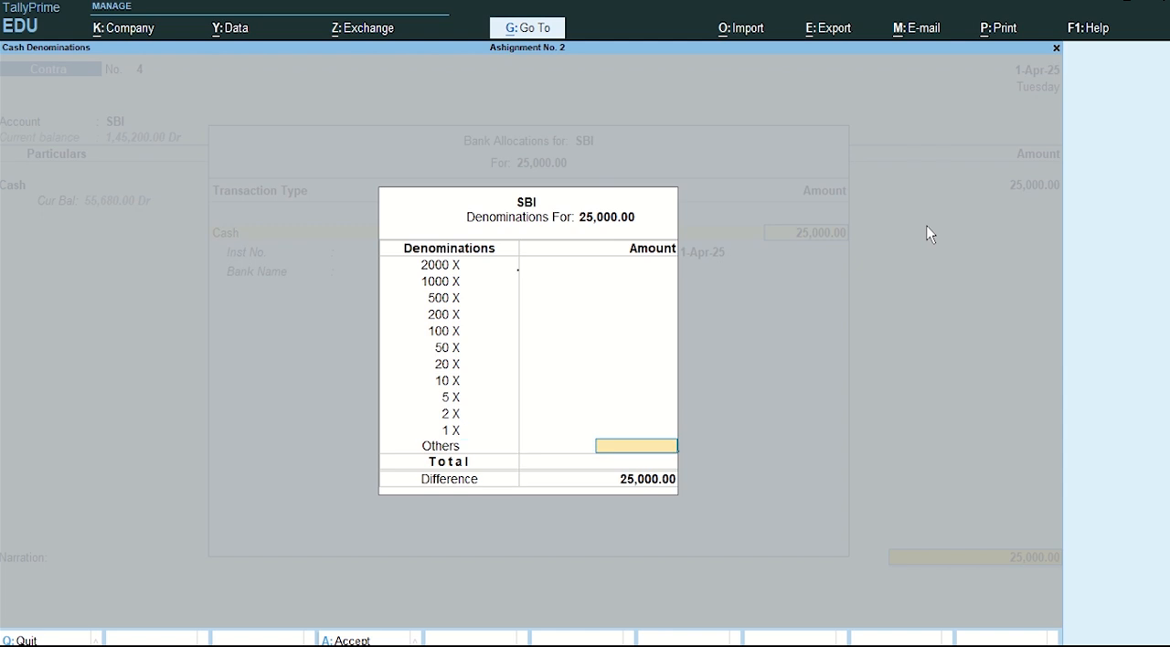
{"action": "key", "text": "Return"}
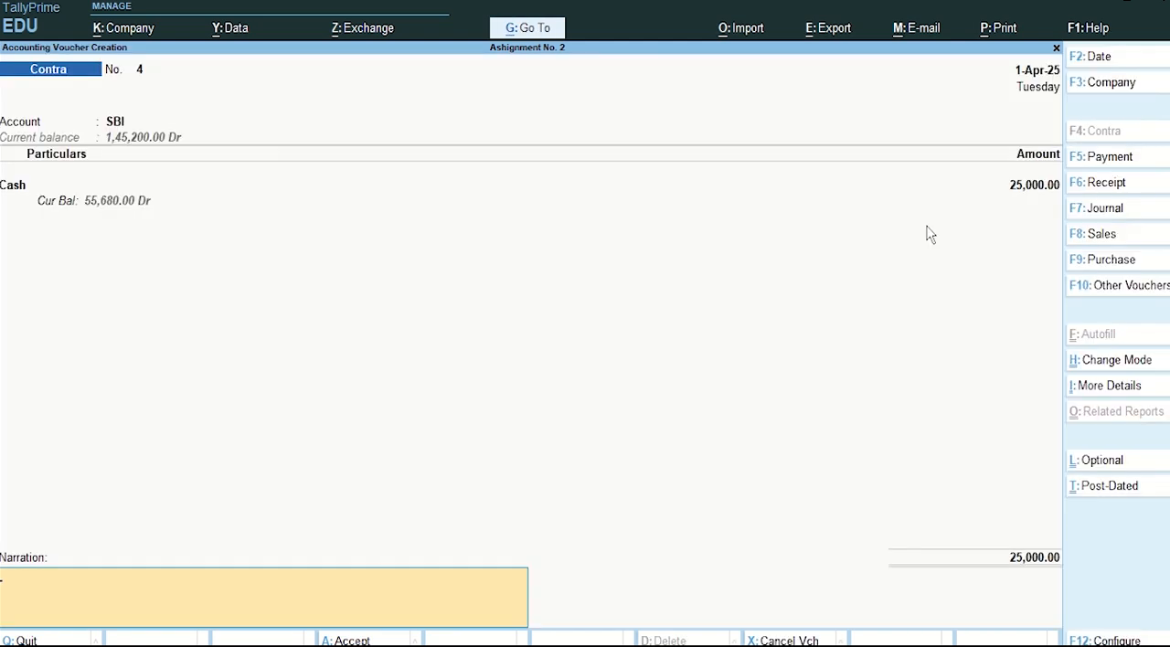
{"action": "key", "text": "Return"}
{"action": "key", "text": "Return"}
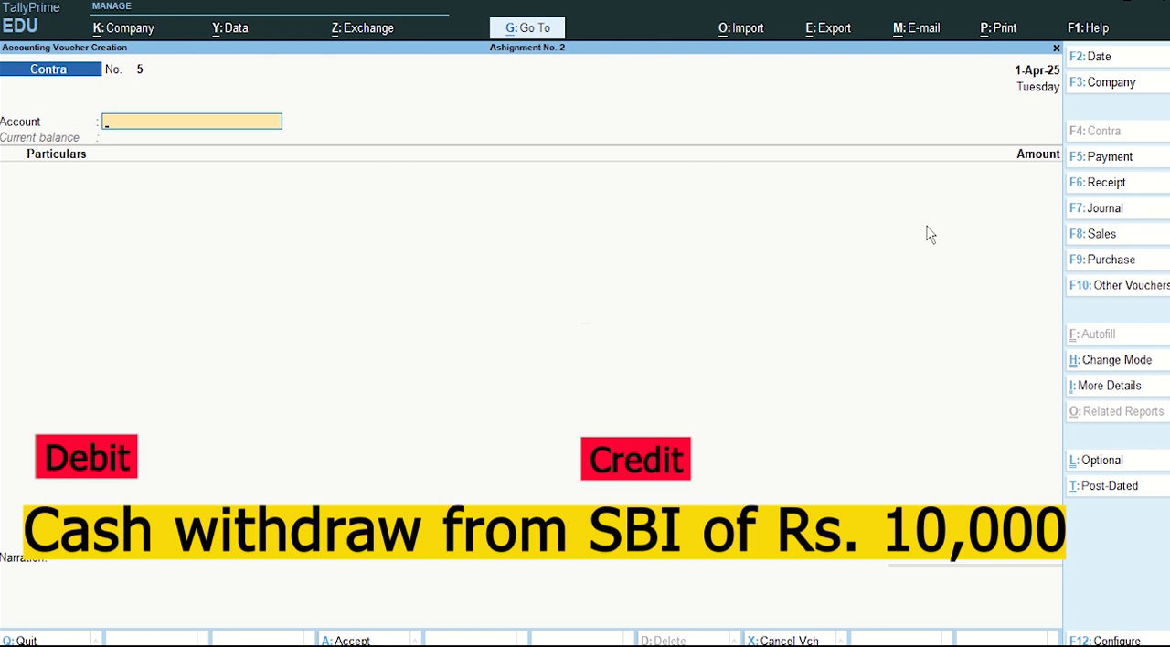
Step: In the new Contra voucher, set Cash as the account and add SBI under particulars for 10,000
{"action": "key", "text": "Down"}
{"action": "key", "text": "Down"}
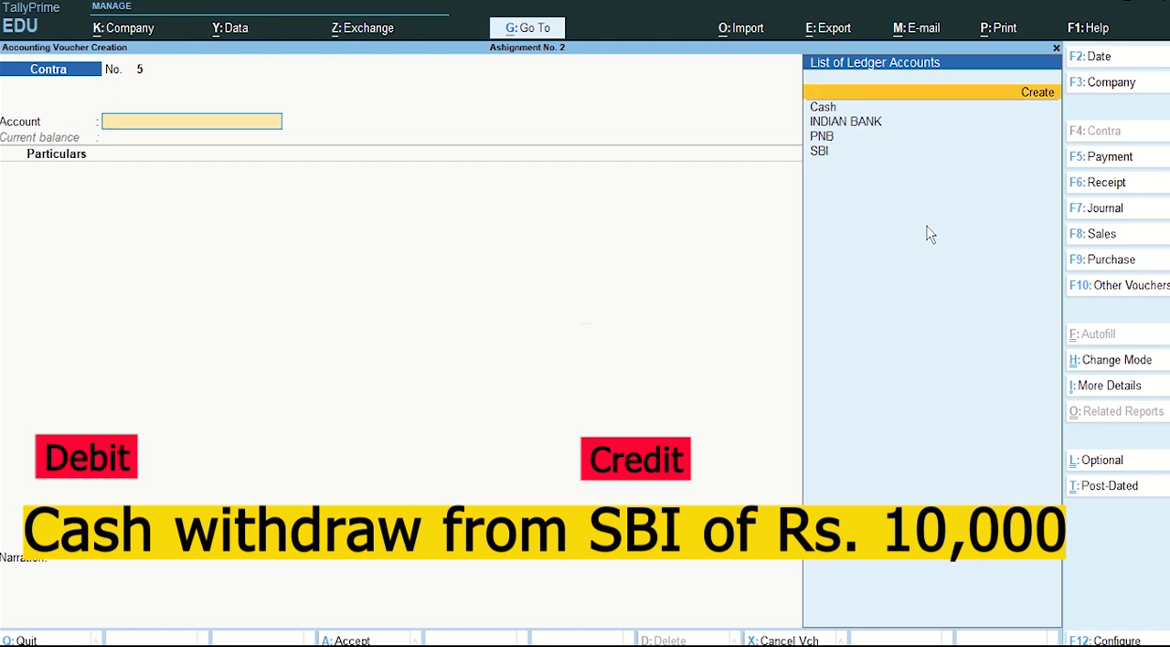
{"action": "key", "text": "Return"}
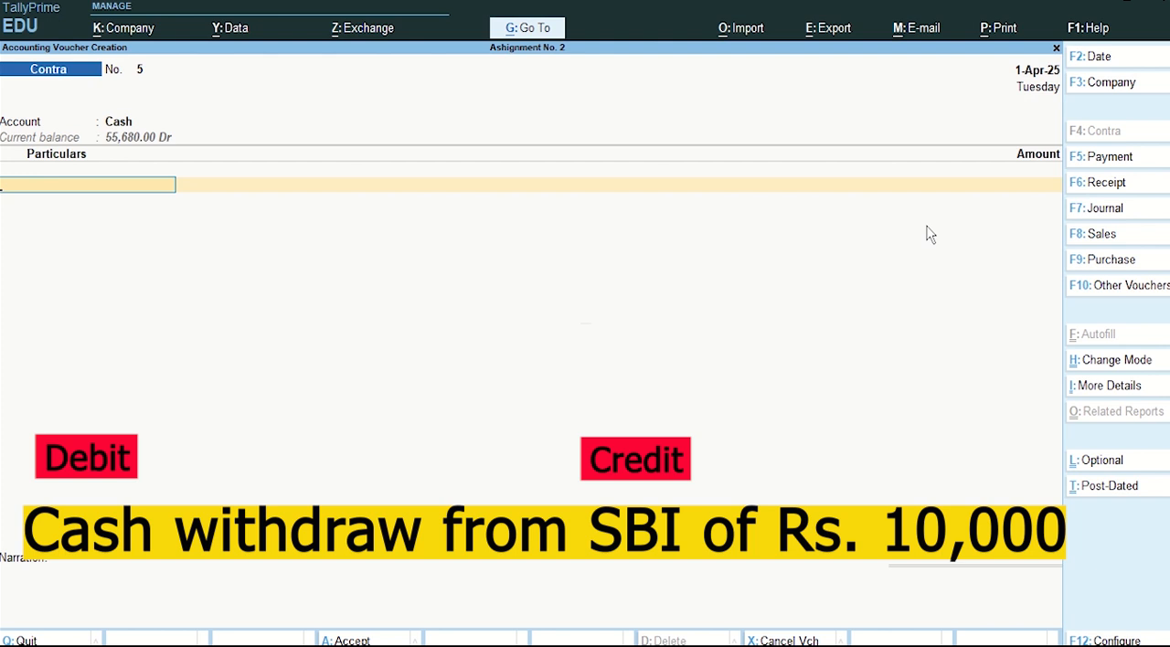
{"action": "type", "text": "Sb"}
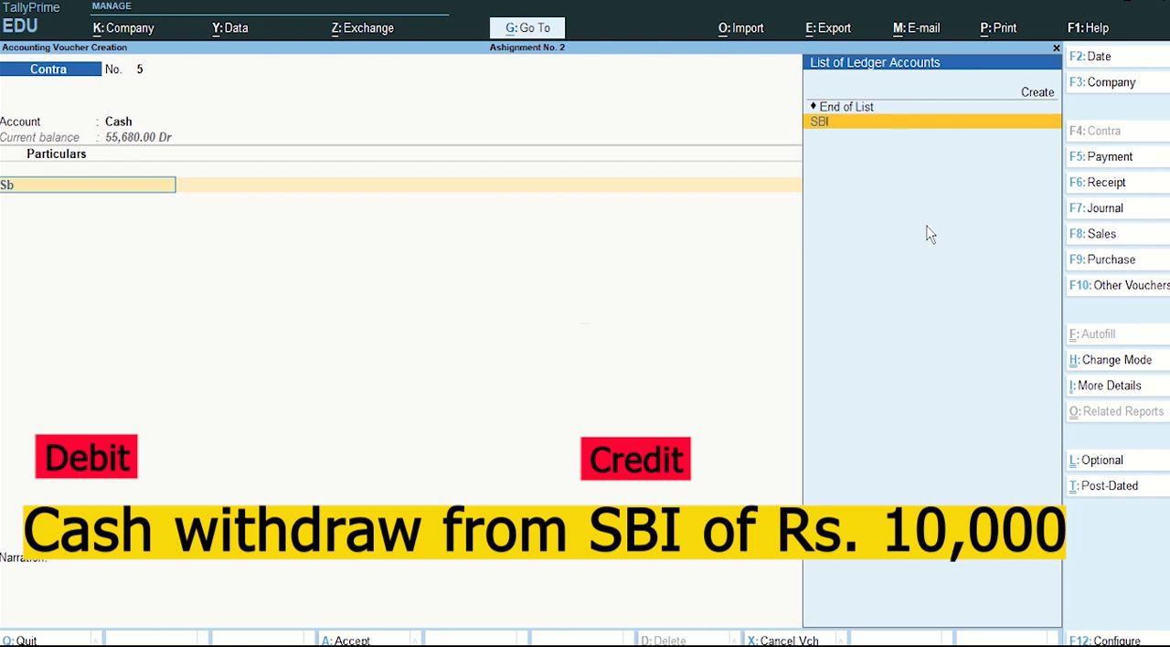
{"action": "key", "text": "Return"}
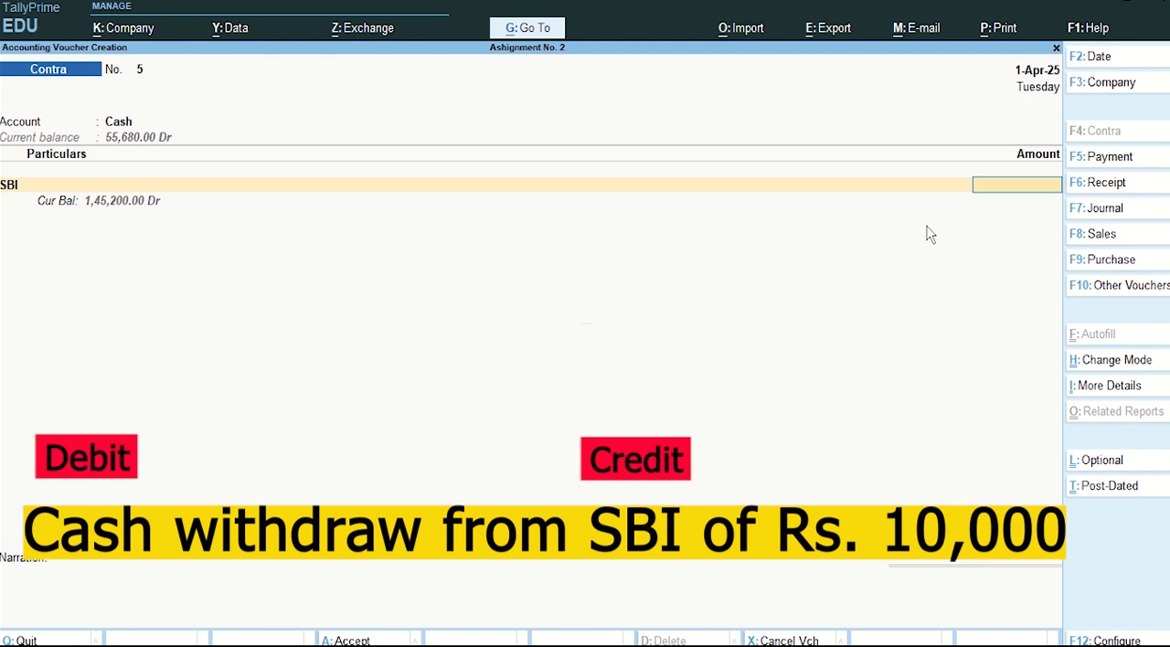
{"action": "type", "text": "10000"}
{"action": "key", "text": "Return"}
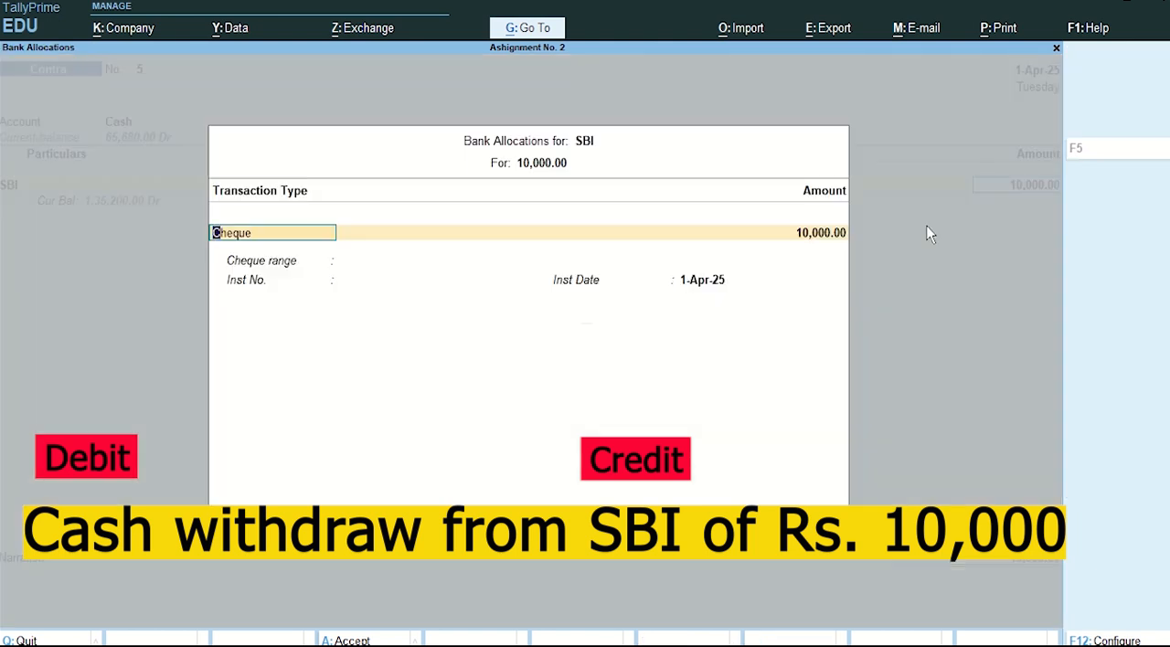
Step: Accept the SBI bank allocation as Cheque without extra details, and save the withdrawal voucher with no narration
{"action": "key", "text": "Return"}
{"action": "key", "text": "Return"}
{"action": "key", "text": "Return"}
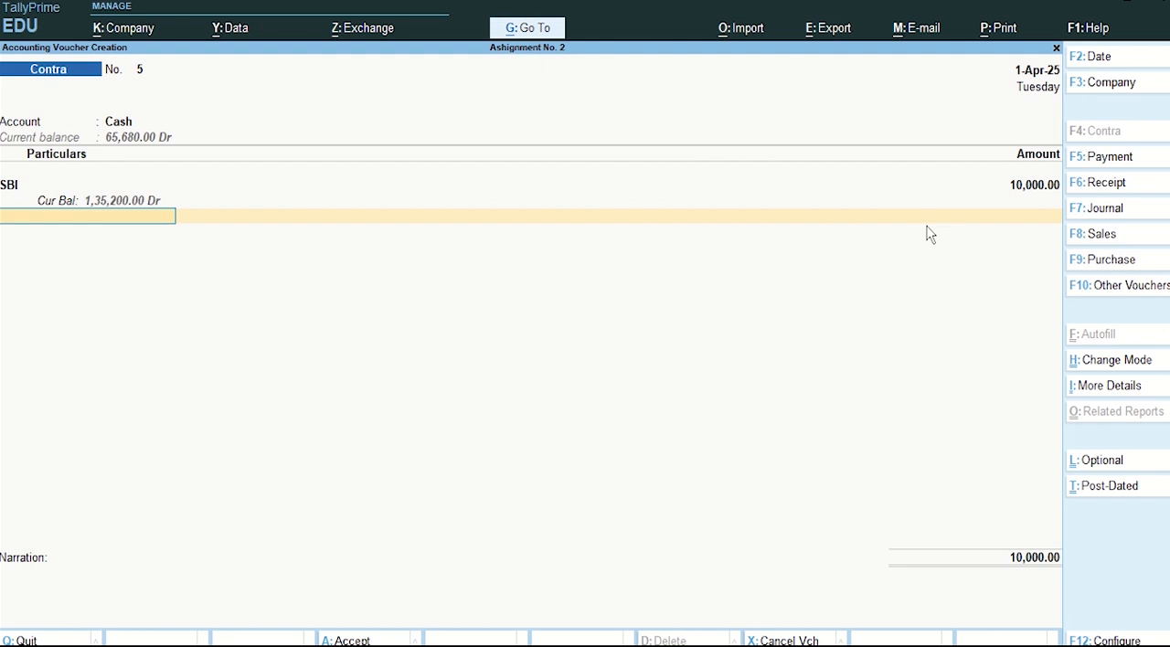
{"action": "key", "text": "Return"}
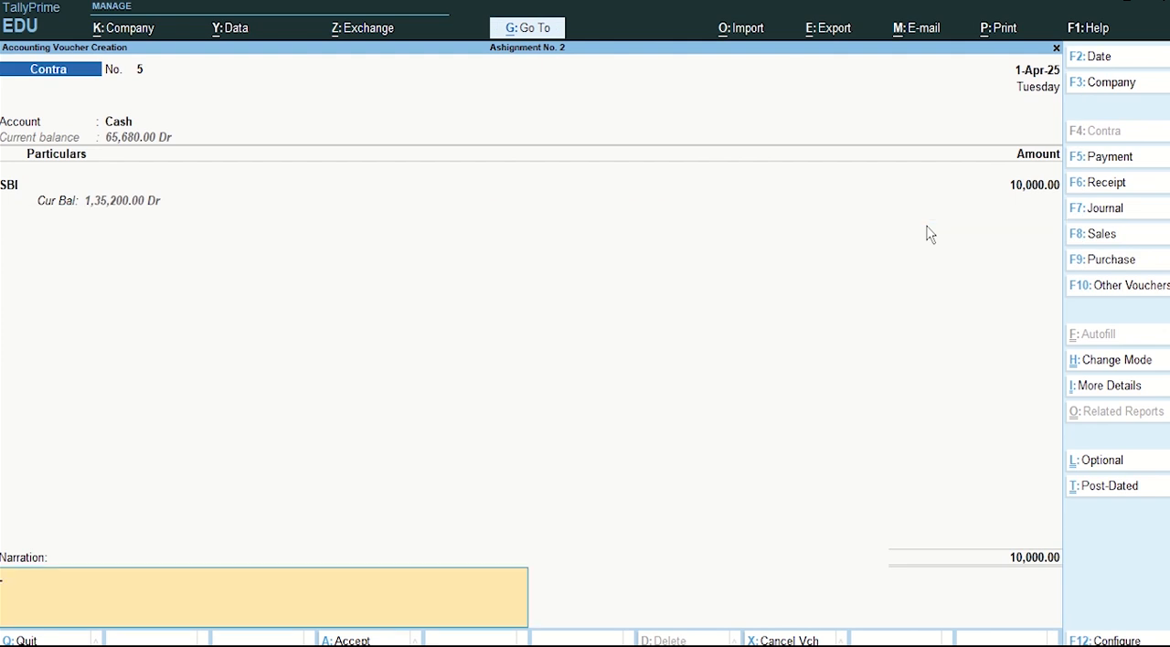
{"action": "key", "text": "Return"}
{"action": "key", "text": "Return"}
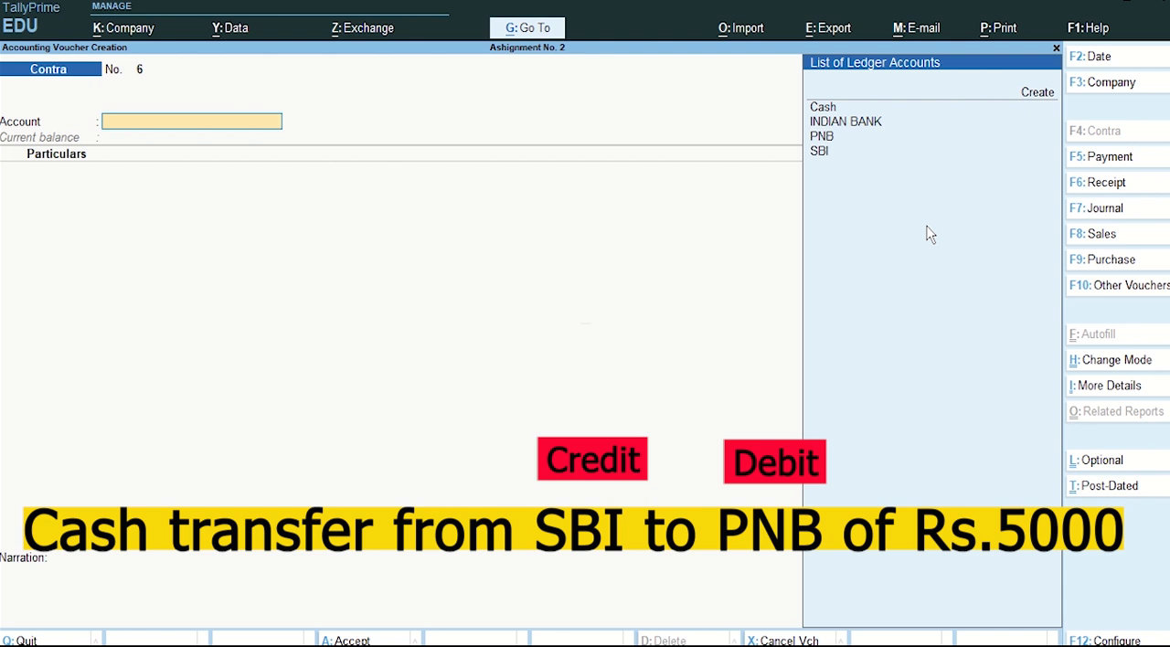
Step: In the new Contra voucher, set PNB as the account and add SBI under particulars for 5,000
{"action": "key", "text": "Down"}
{"action": "key", "text": "Down"}
{"action": "key", "text": "Down"}
{"action": "key", "text": "Return"}
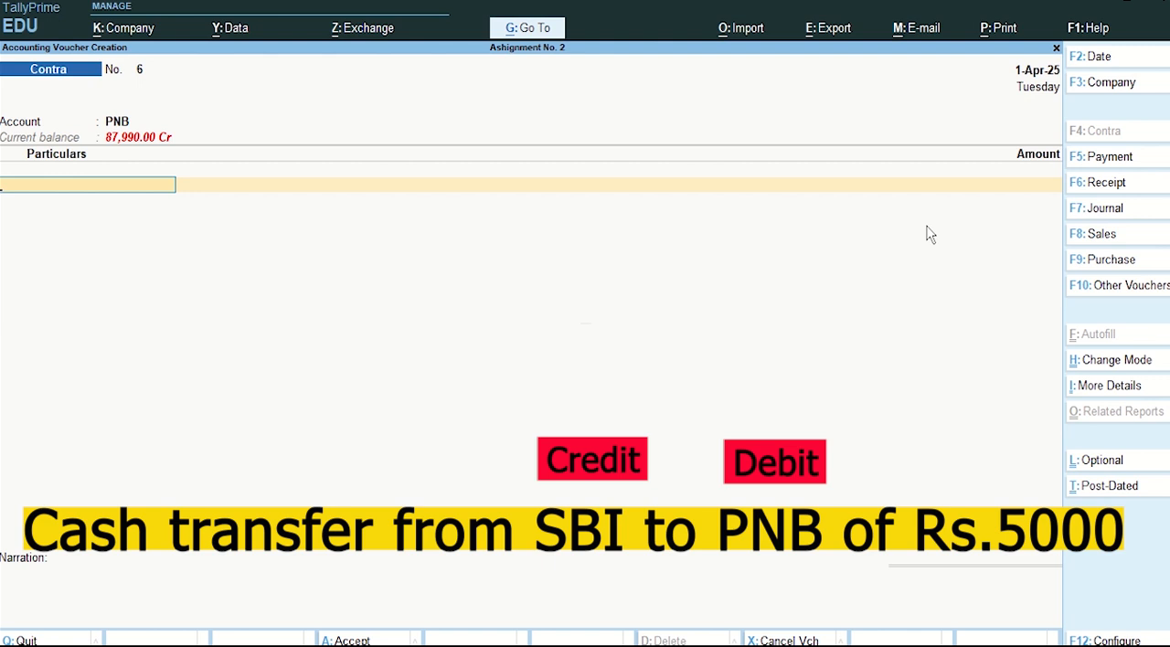
{"action": "type", "text": "Sbi"}
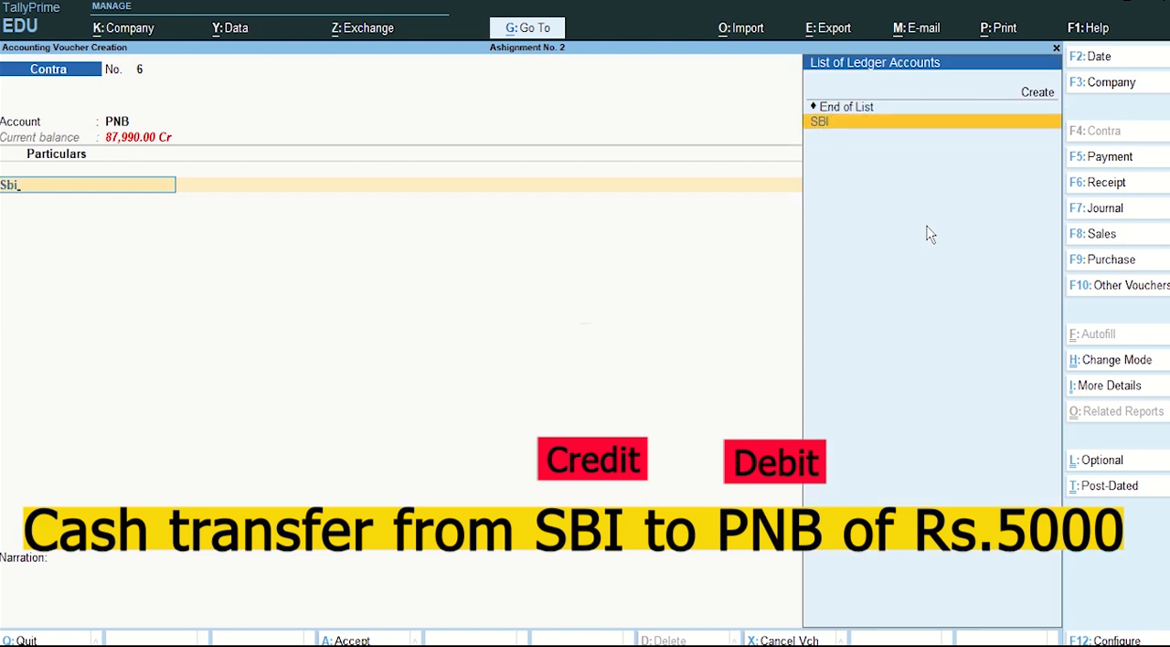
{"action": "key", "text": "Return"}
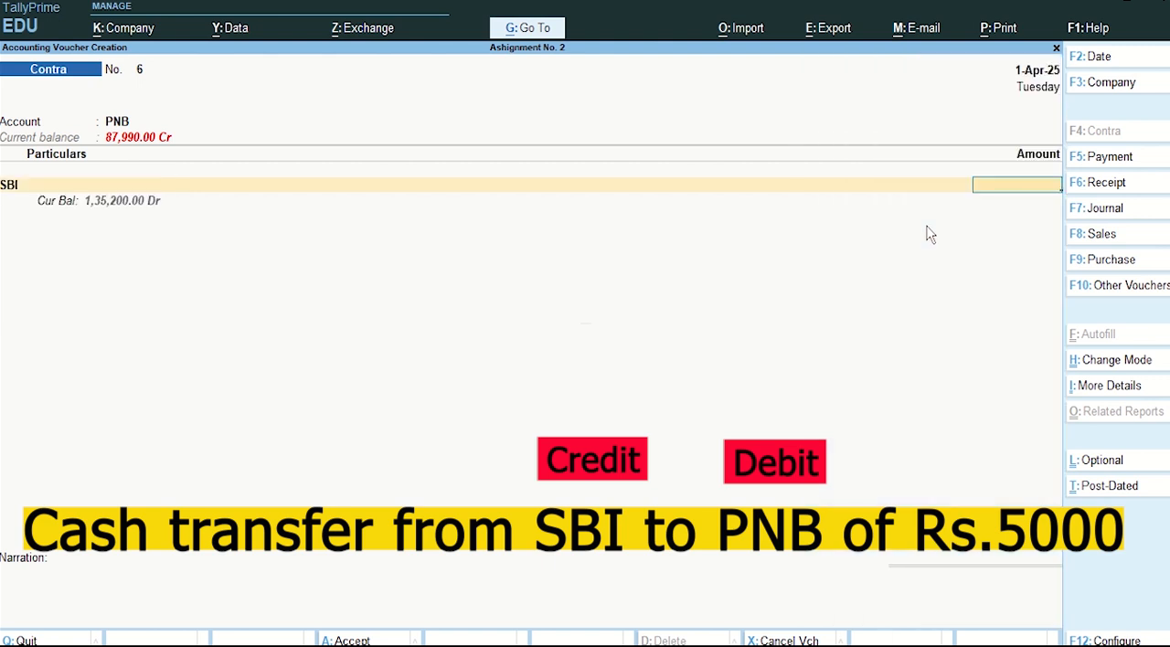
{"action": "type", "text": "5000"}
{"action": "key", "text": "Return"}
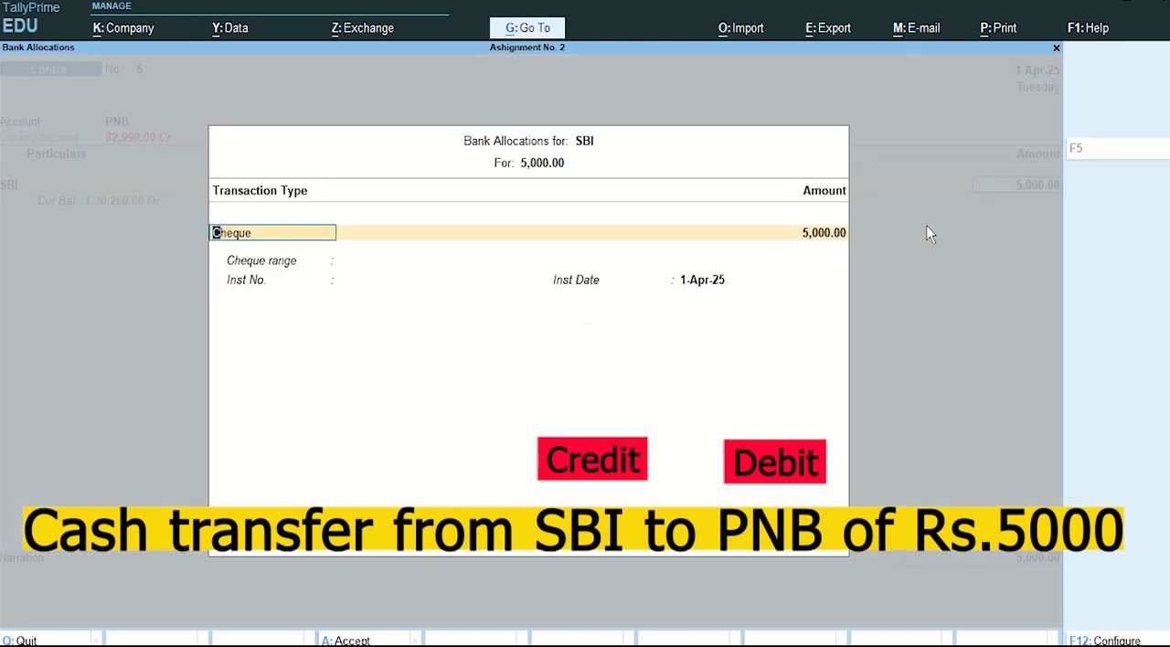
Step: Accept the SBI bank allocation as Cheque, with cheque range Not Applicable and no instrument number
{"action": "key", "text": "Return"}
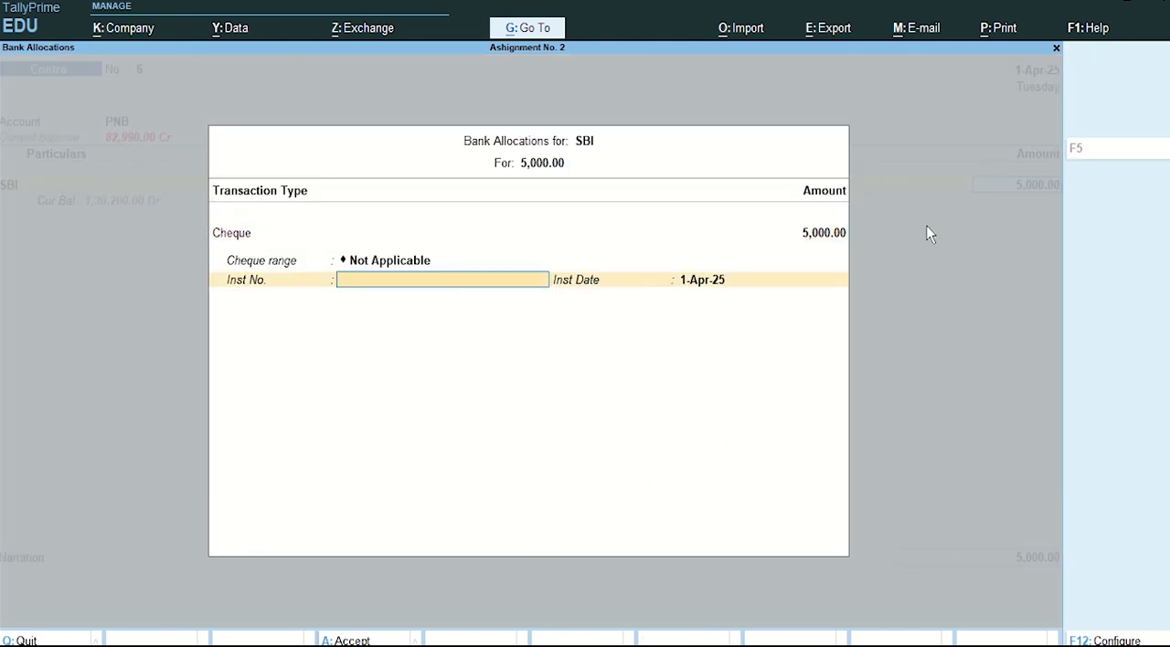
{"action": "key", "text": "Return"}
Step: Accept the PNB bank allocation as Cheque/DD without extra details, and save the bank transfer voucher with no narration
{"action": "key", "text": "Return"}
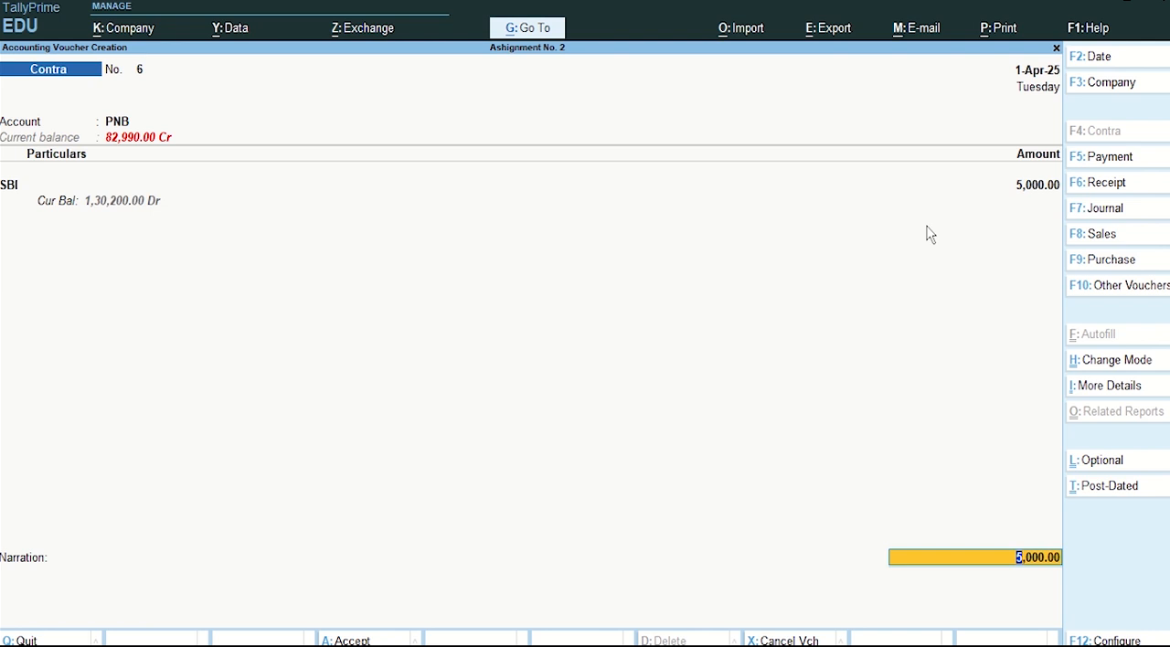
{"action": "key", "text": "Return"}
{"action": "key", "text": "Return"}
{"action": "key", "text": "Return"}
{"action": "key", "text": "Return"}
{"action": "key", "text": "Return"}
{"action": "key", "text": "Return"}
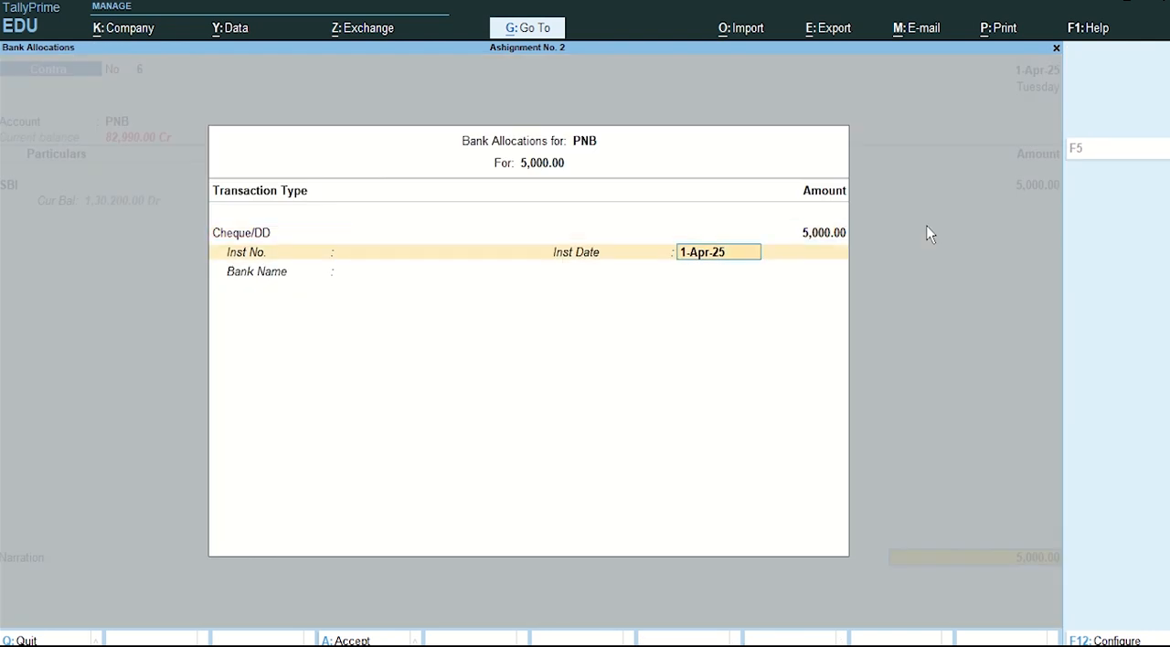
{"action": "key", "text": "Return"}
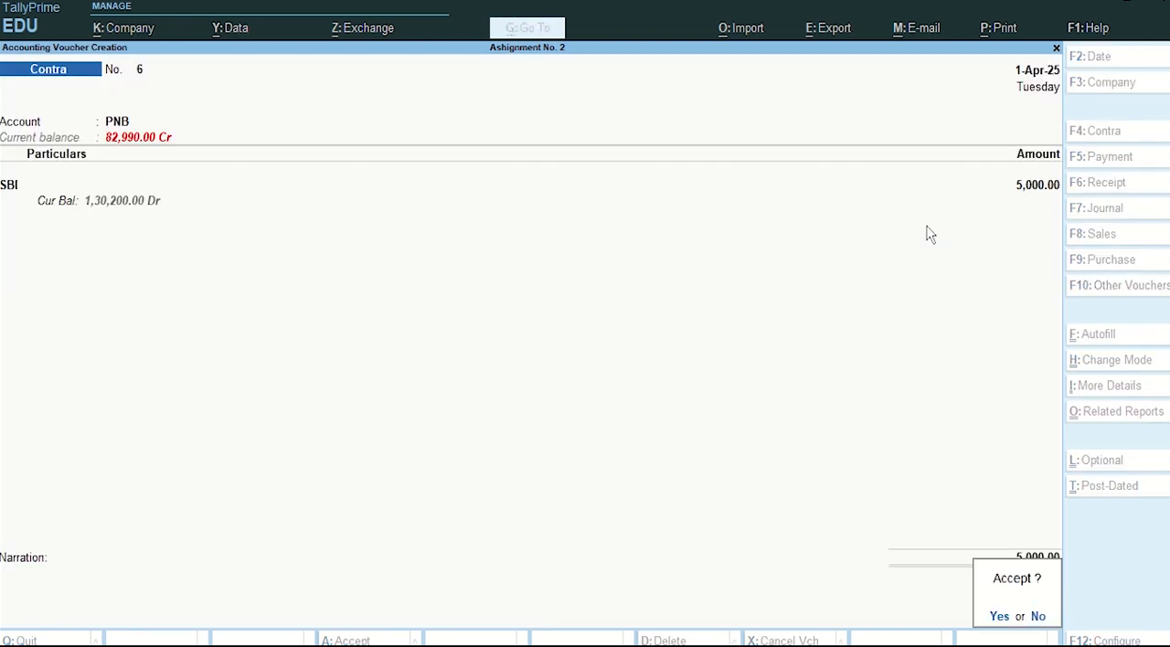
{"action": "key", "text": "Return"}
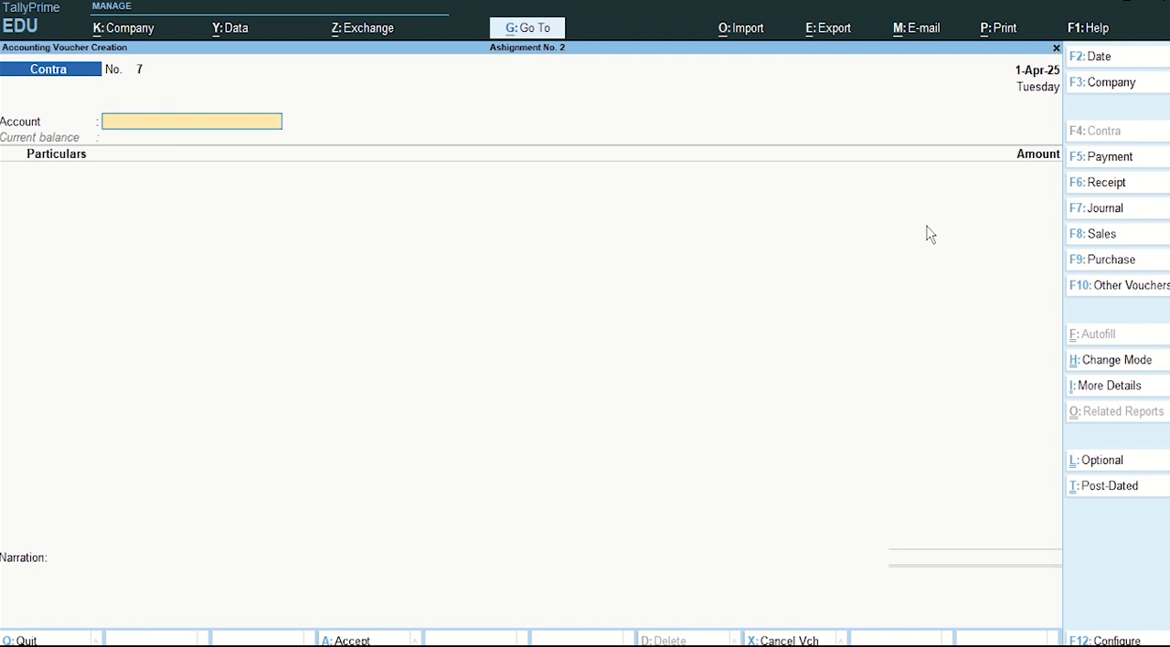